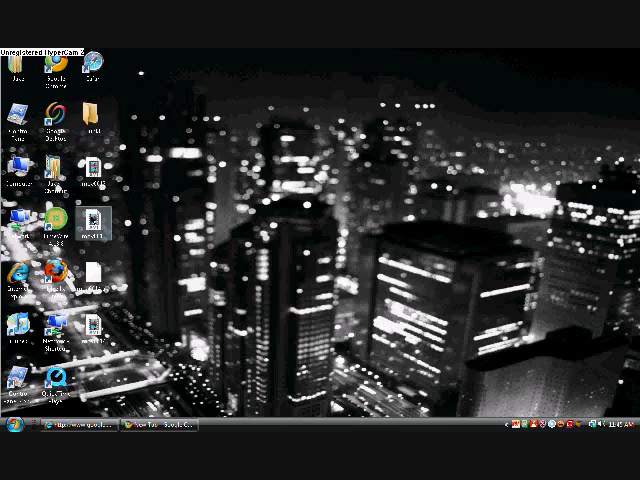
Cancel both attempts to move mov0117 into the folder, then return to Chrome's new tab.
left_click_drag(92, 220, 90, 115)
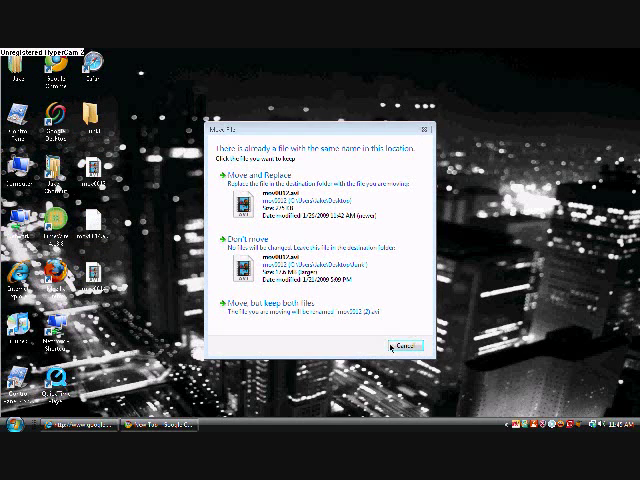
left_click(402, 346)
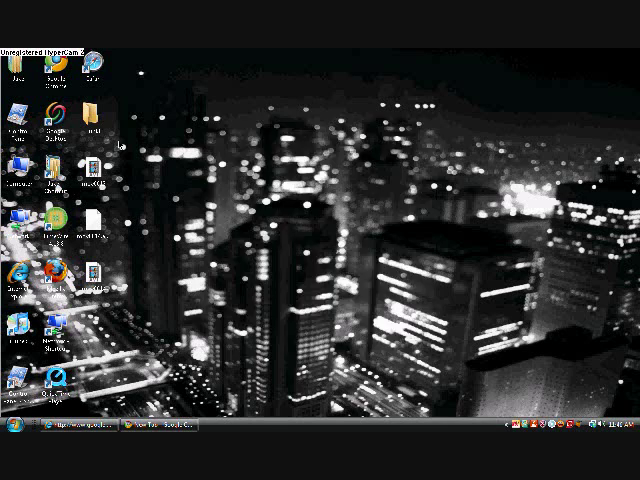
left_click_drag(119, 146, 92, 116)
left_click(402, 346)
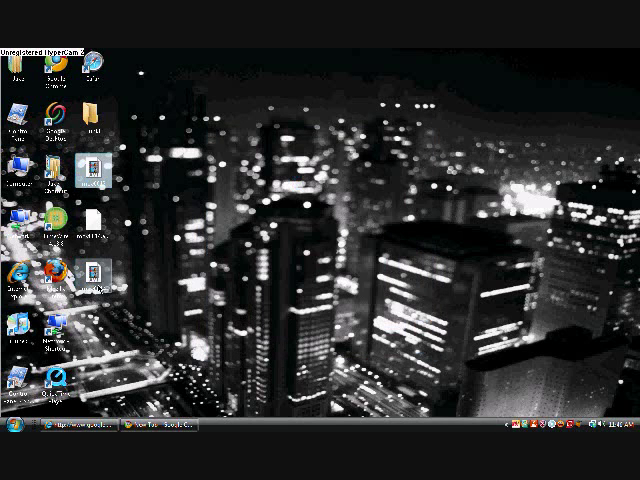
left_click(160, 424)
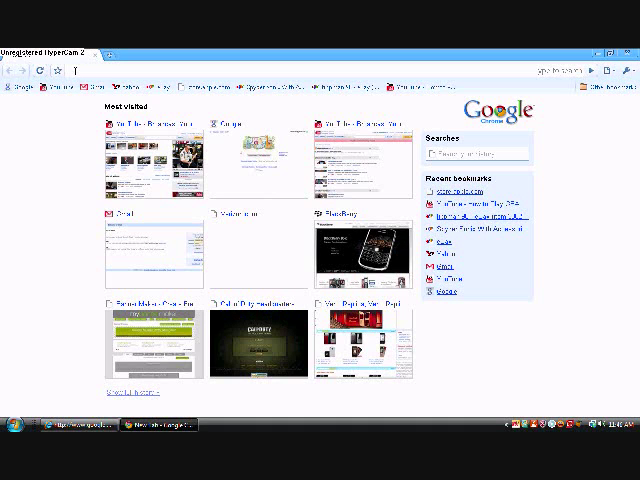
type("www")
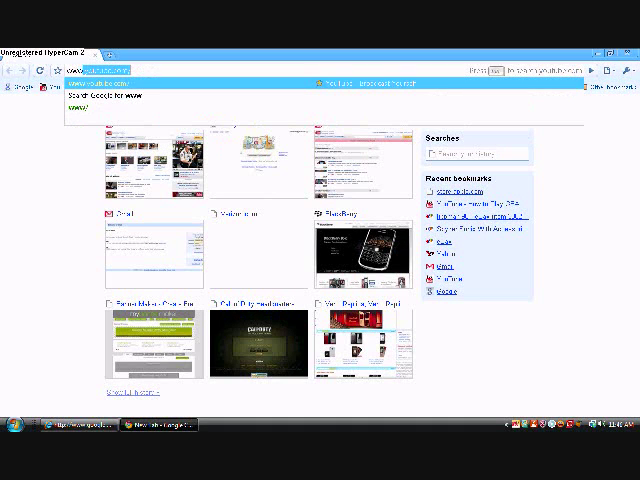
type(".")
type("z")
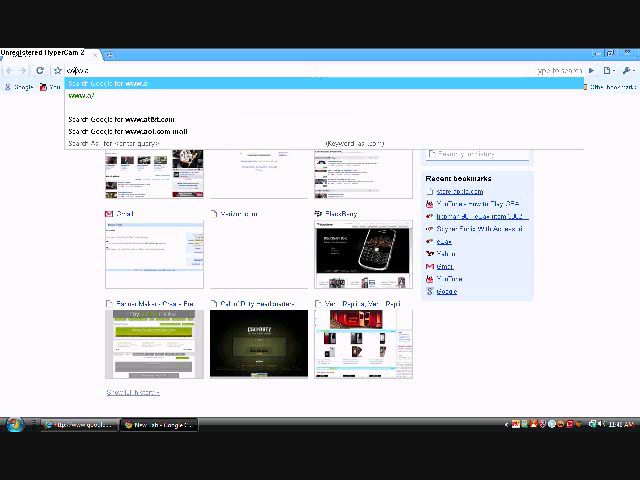
type("ppulo.us")
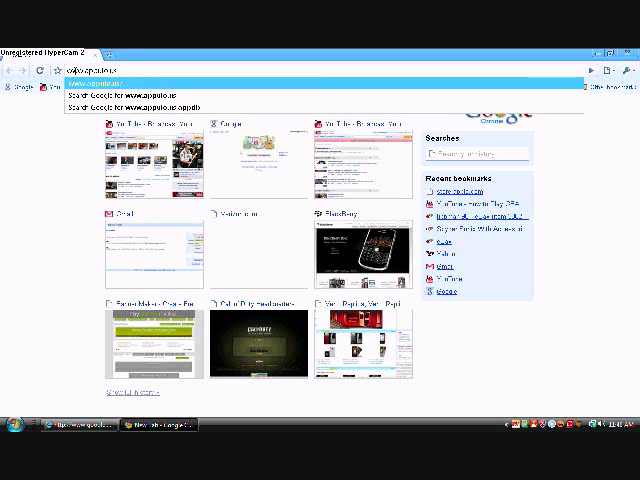
Submit the typed appulo.us address in the omnibox, which lands on the Google homepage.
key("Return")
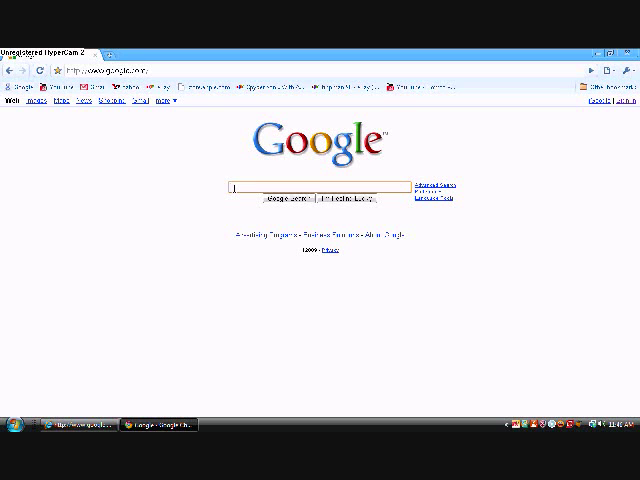
type("appl")
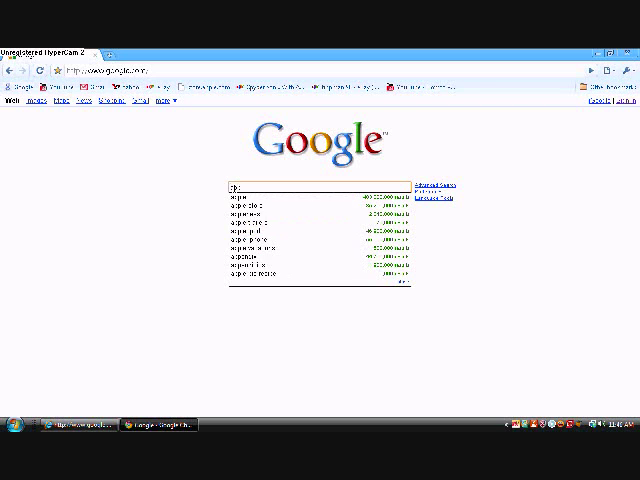
Search Google for appulo.us via the suggestion list and open the first result.
key("Down")
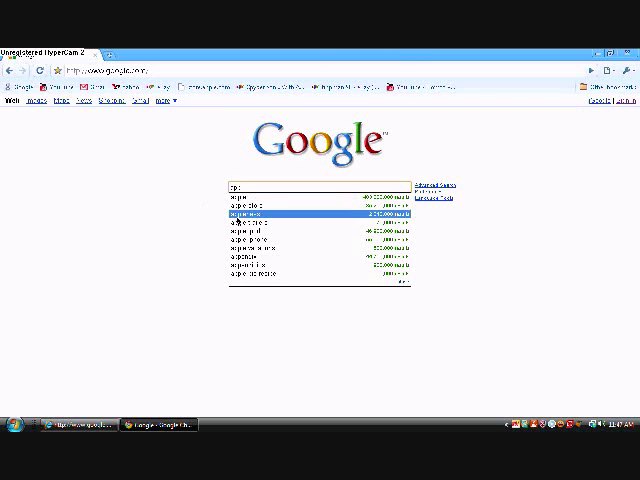
type("titude")
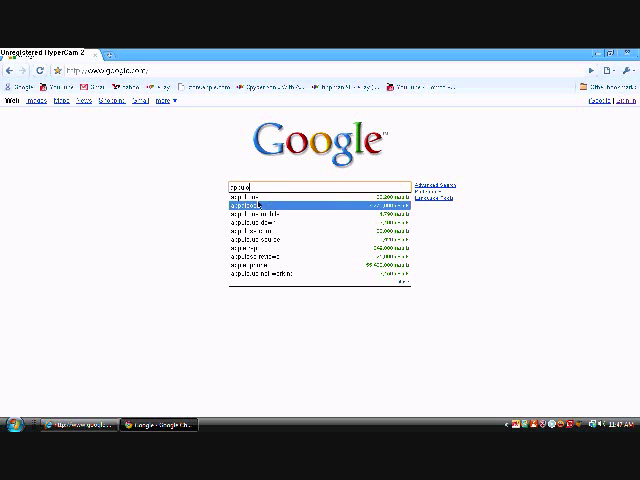
left_click(258, 205)
left_click(92, 168)
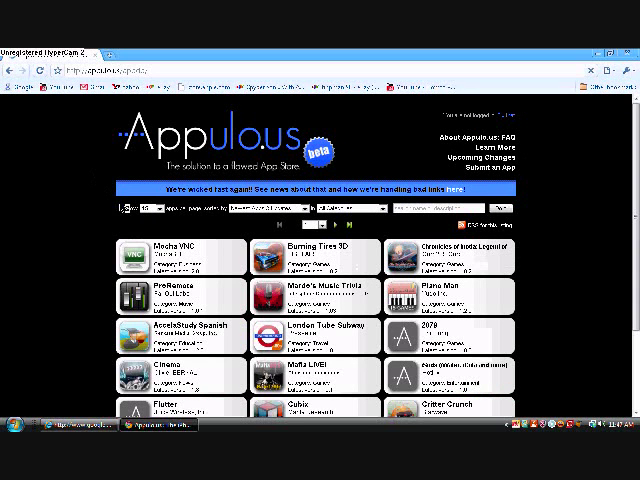
scroll(238, 302, "down", 3)
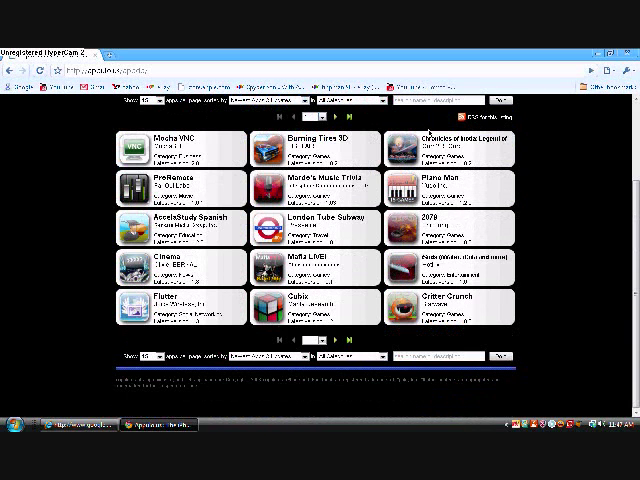
scroll(431, 166, "up", 3)
Replace the old 'Volume' catalogue search with a search for plane apps.
left_click(430, 206)
type("iphone")
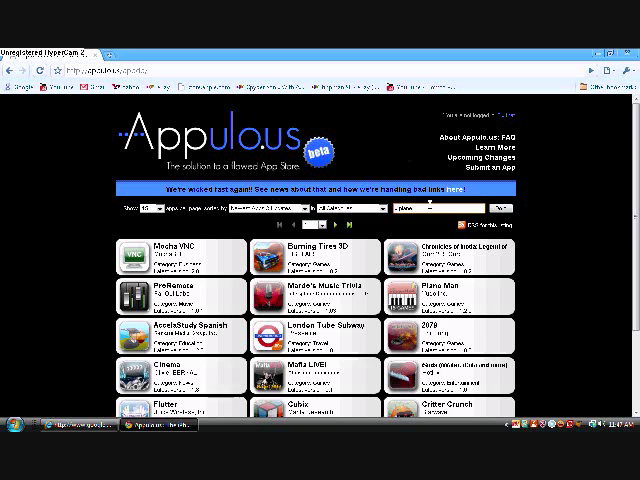
key("Return")
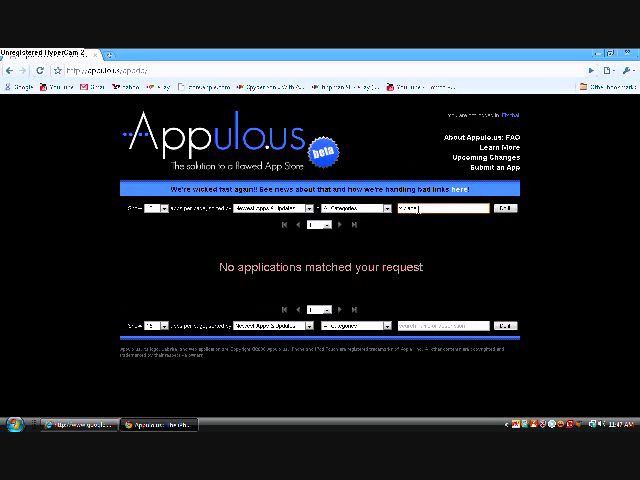
double_click(407, 208)
key("BackSpace")
key("Return")
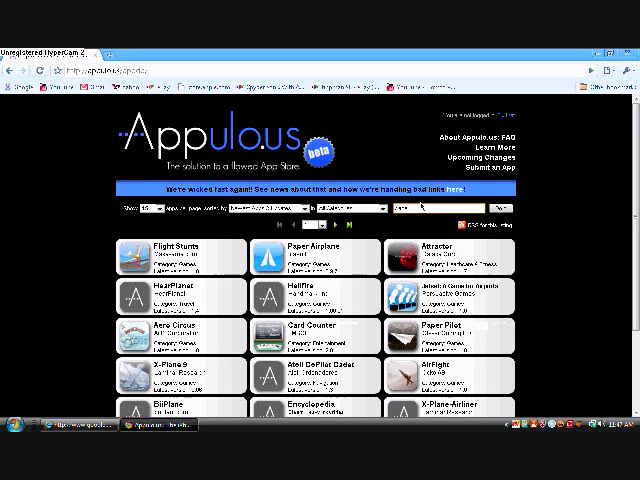
scroll(296, 306, "down", 3)
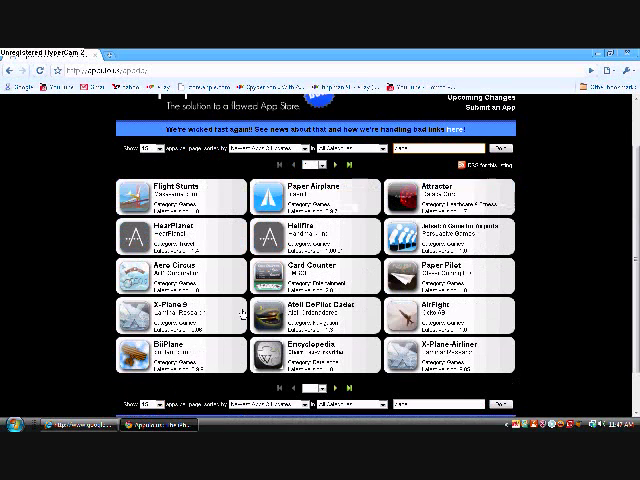
Open the X-Plane 9 details and follow one of its download links to MediaFire.
left_click(137, 312)
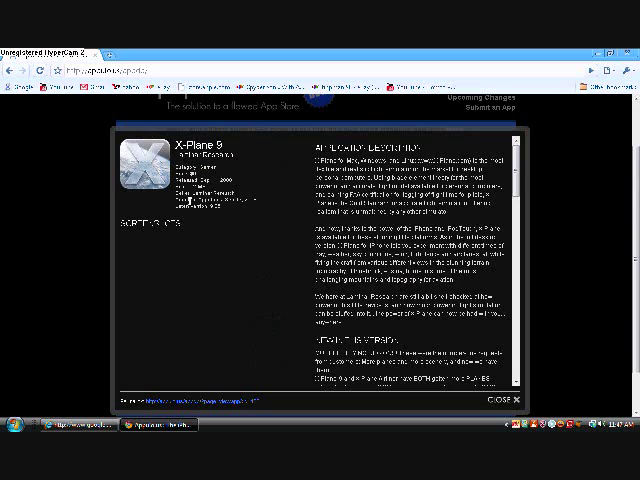
scroll(185, 205, "down", 5)
scroll(200, 200, "down", 5)
scroll(210, 200, "down", 5)
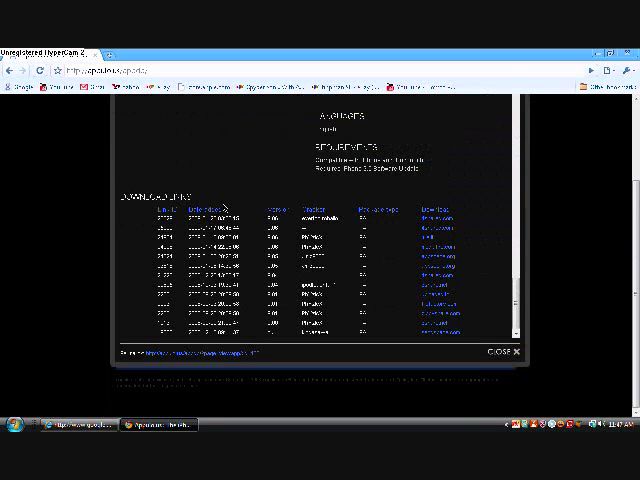
left_click(440, 248)
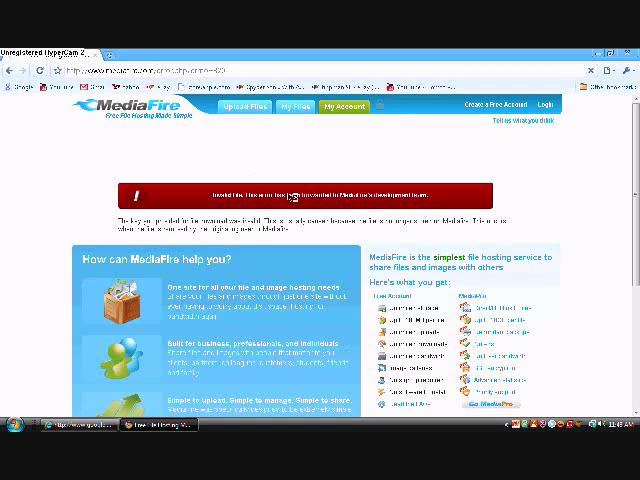
Go back from MediaFire's removed-file page to the Appulo.us catalogue.
left_click(8, 70)
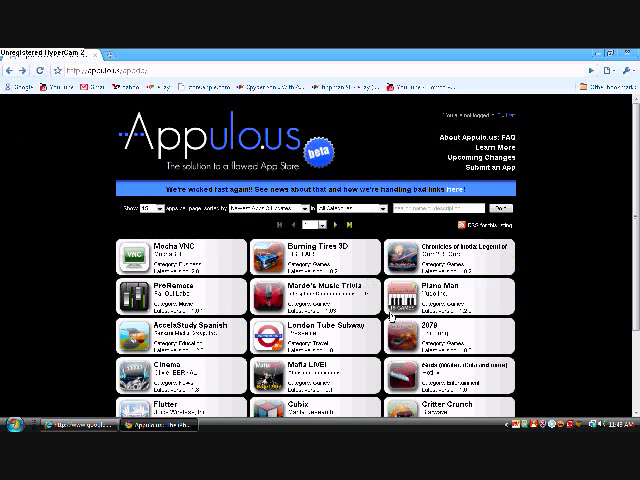
scroll(386, 312, "down", 2)
scroll(386, 312, "down", 1)
left_click(276, 304)
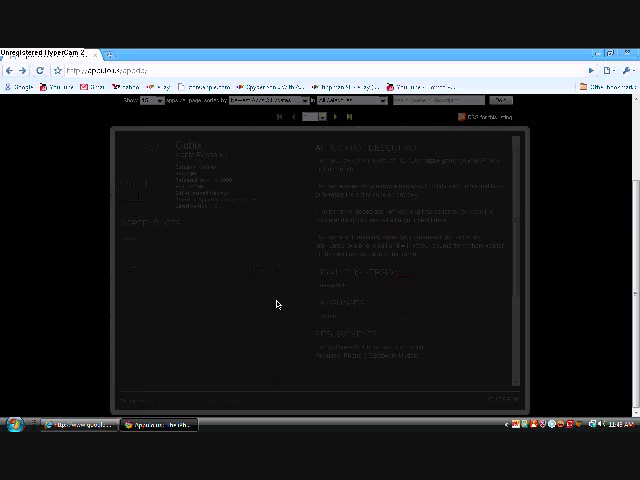
scroll(280, 304, "down", 3)
scroll(283, 300, "down", 1)
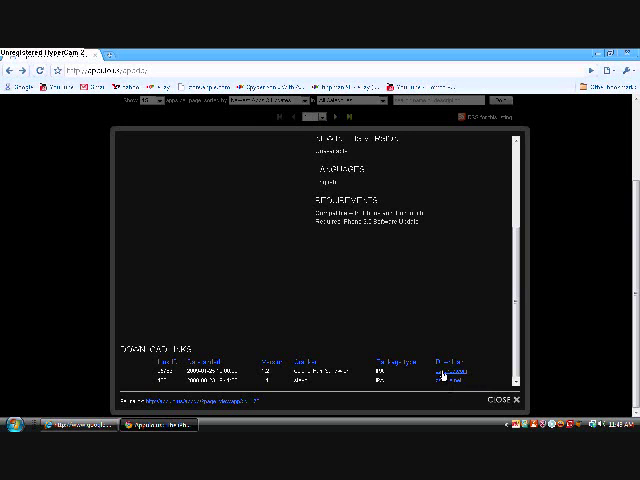
left_click(444, 381)
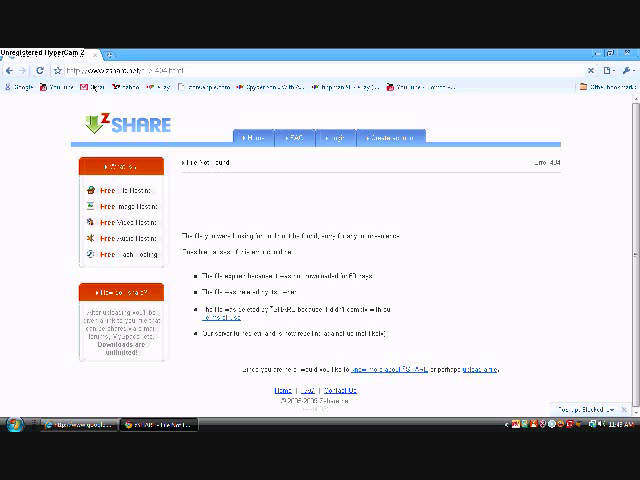
left_click(10, 70)
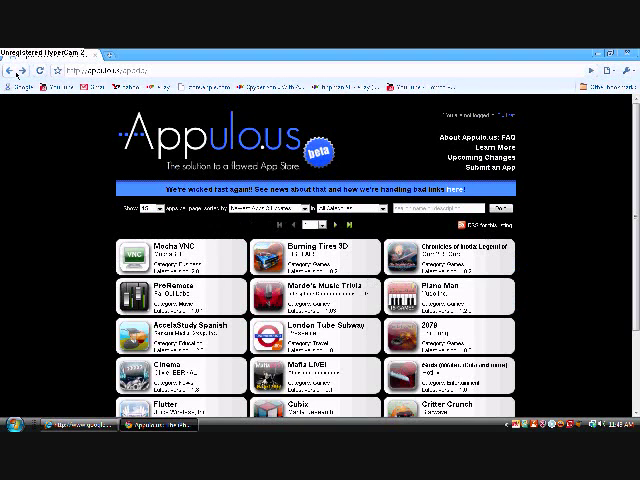
Open the Mocha VNC details and follow its zShare download link.
left_click(135, 258)
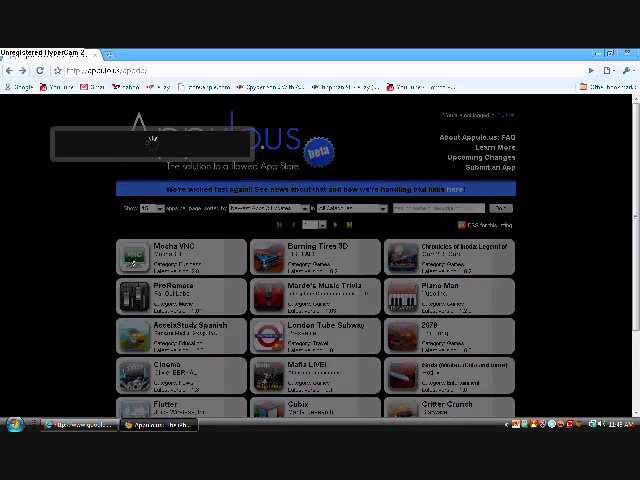
scroll(169, 255, "down", 5)
scroll(169, 255, "down", 3)
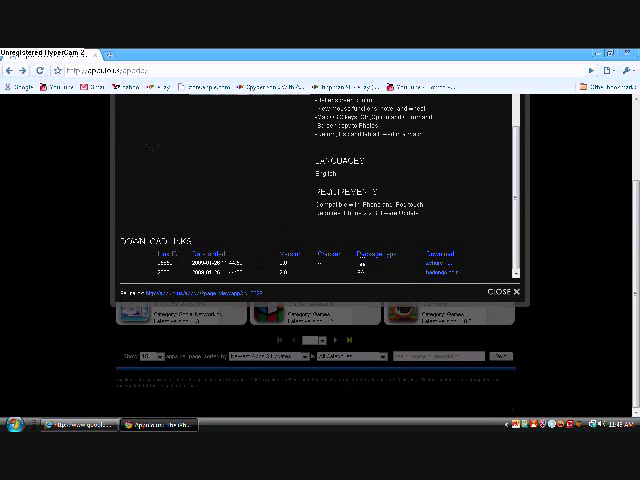
left_click(431, 270)
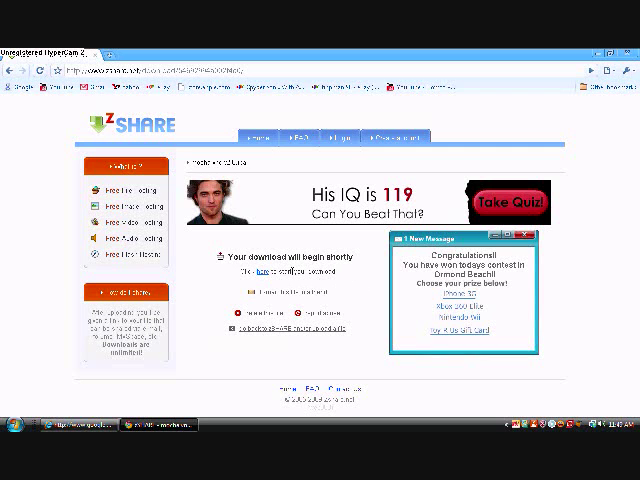
Download the Mocha VNC file from zShare and open it from Chrome's download bar.
left_click(262, 273)
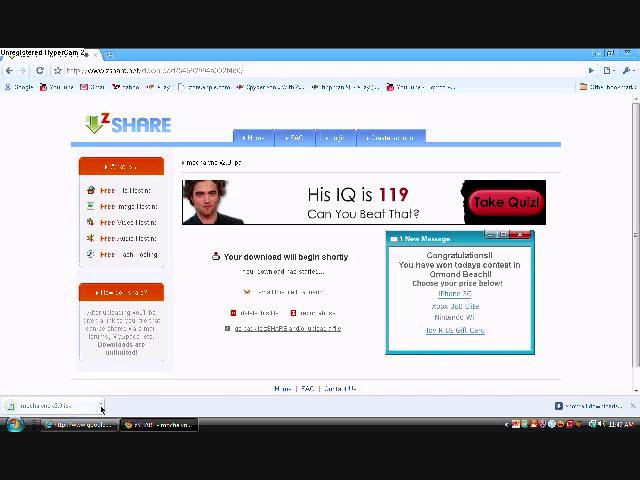
left_click(100, 406)
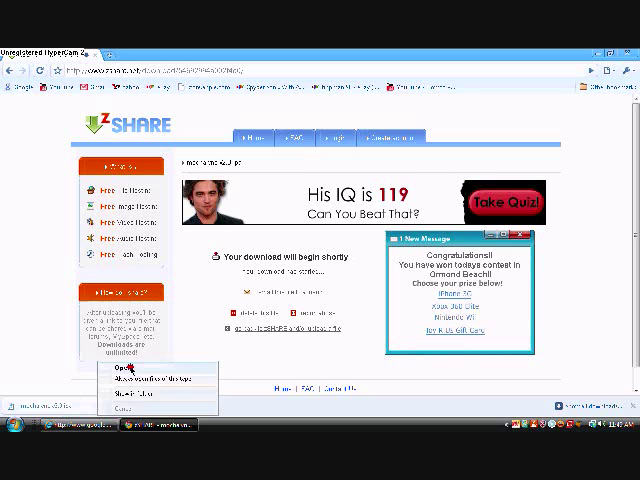
left_click(129, 369)
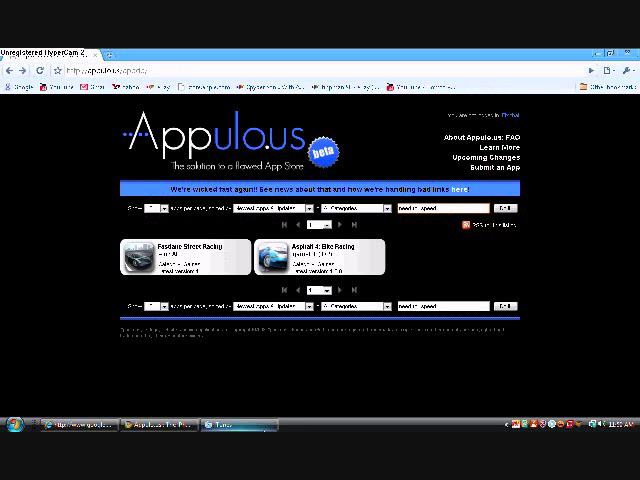
Shrink the browser to reach iTunes, then accept its prompt to add the VNC app.
left_click(602, 55)
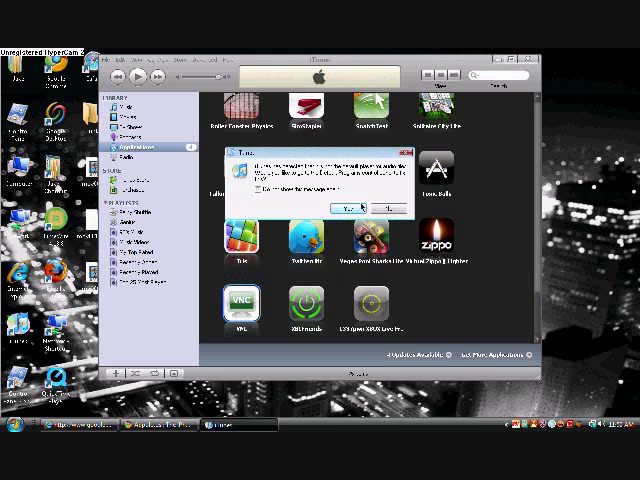
left_click(350, 209)
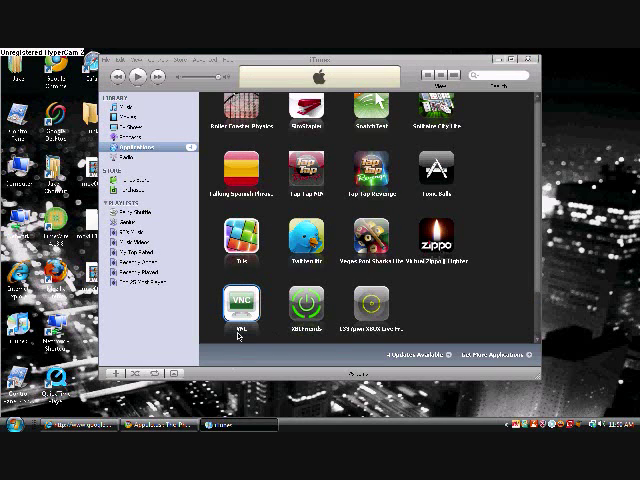